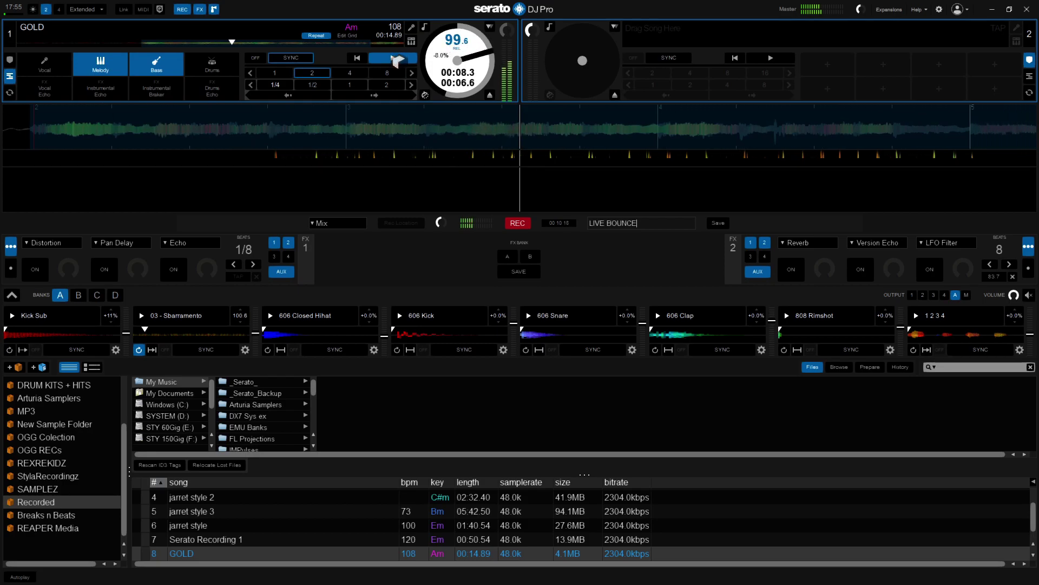
Step: Stop the GOLD track on deck 1 and return it to its start
{"action": "left_click", "coordinate": [398, 60]}
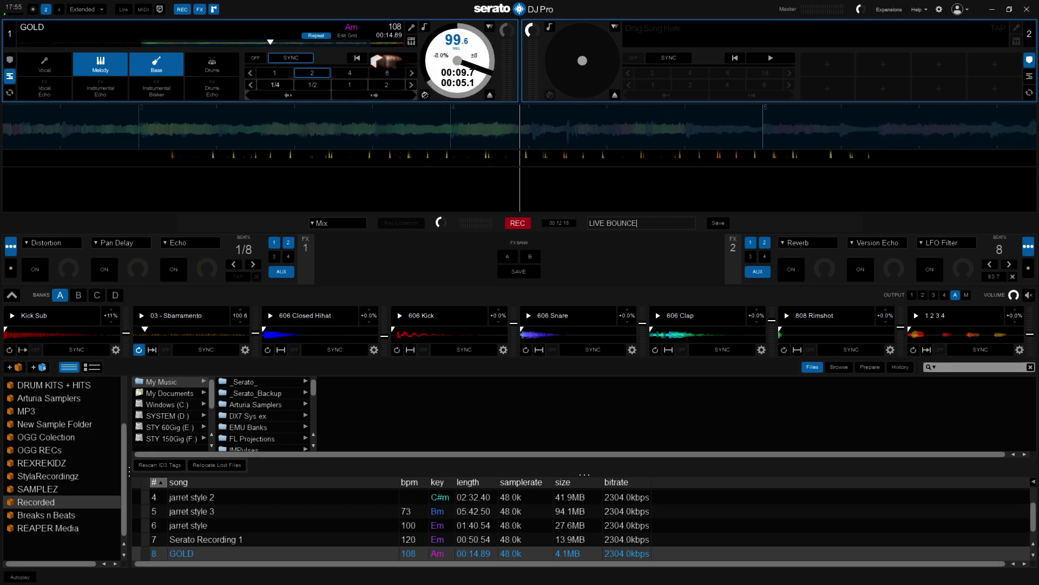
{"action": "left_click", "coordinate": [356, 58]}
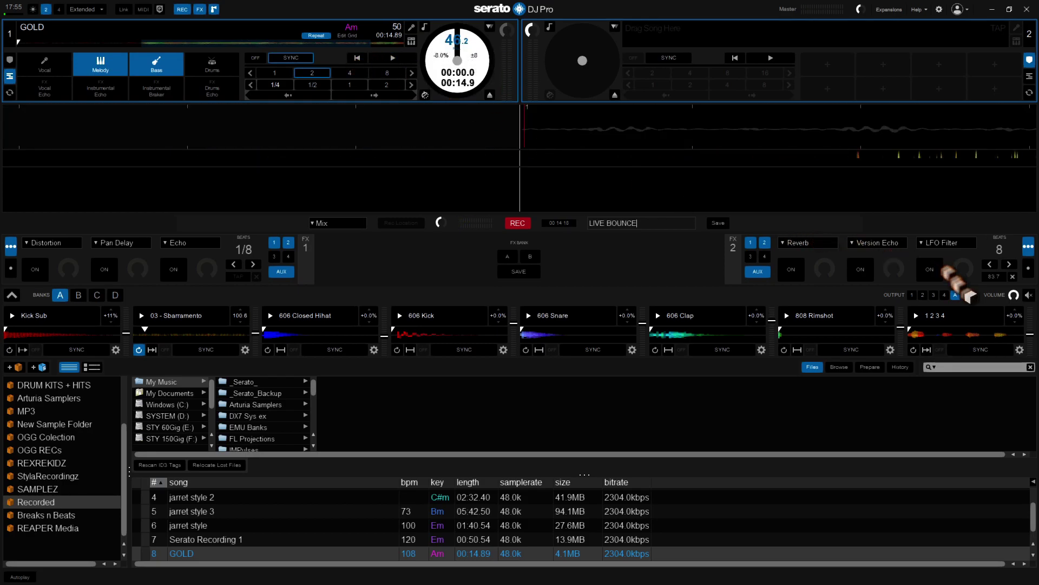
Step: Turn on Version Echo in FX 2 with a high amount, lower the 1 2 3 4 sample's pitch to -42%, and trigger it
{"action": "left_click", "coordinate": [916, 316]}
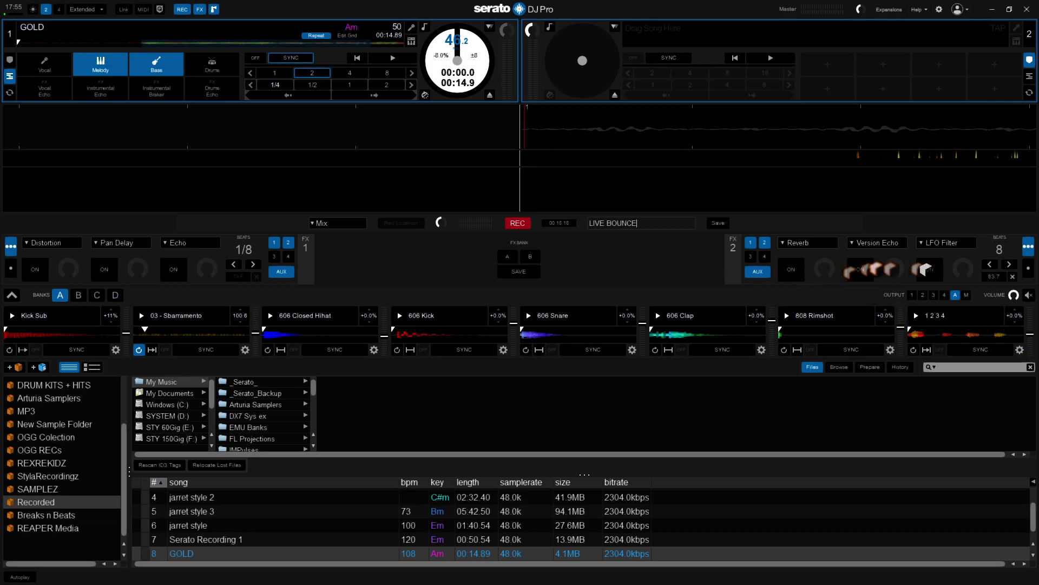
{"action": "left_click", "coordinate": [860, 271]}
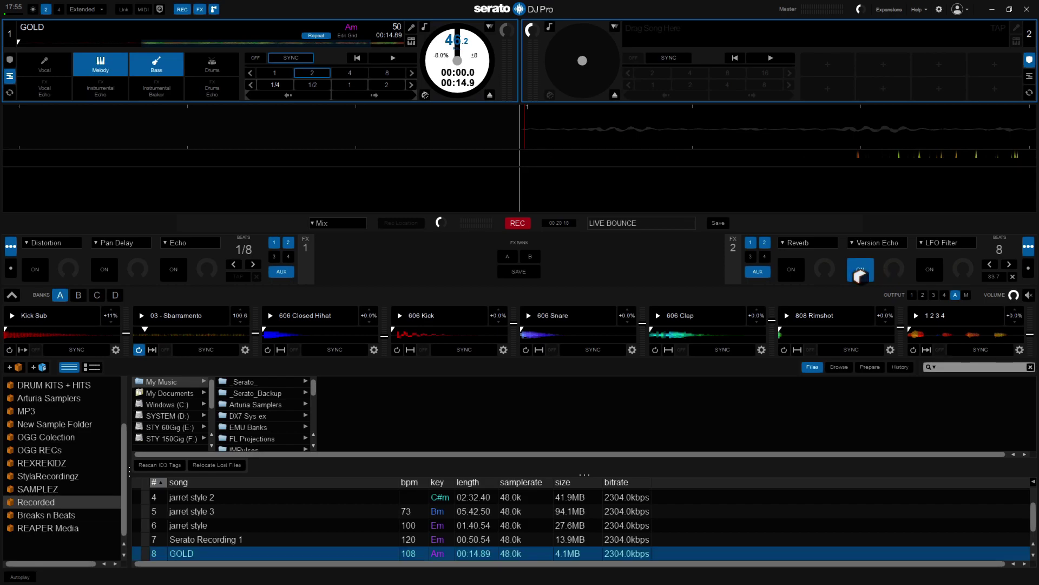
{"action": "left_click_drag", "start_coordinate": [1011, 319], "coordinate": [981, 550]}
{"action": "left_click_drag", "start_coordinate": [1011, 318], "coordinate": [997, 369]}
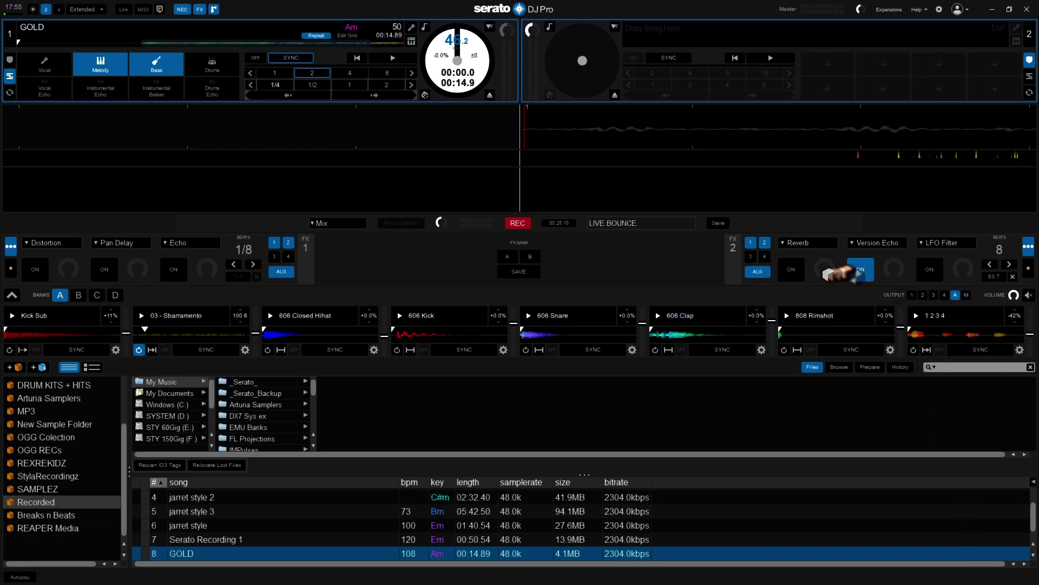
{"action": "left_click_drag", "start_coordinate": [889, 241], "coordinate": [889, 193]}
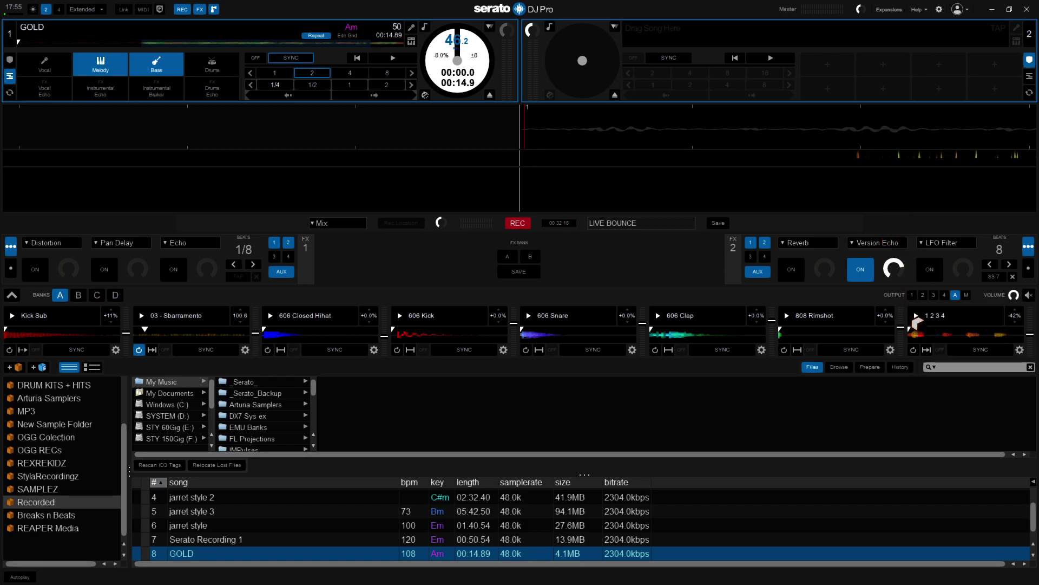
{"action": "left_click", "coordinate": [914, 316]}
Step: Turn on LFO Filter and Reverb in FX 2 and raise both effect amounts to a medium level
{"action": "left_click", "coordinate": [930, 269]}
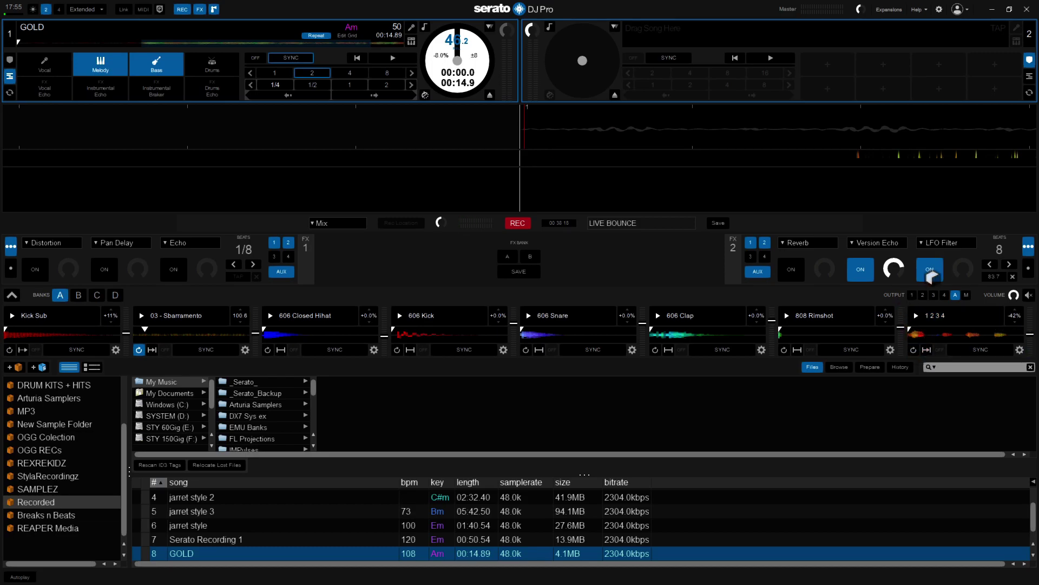
{"action": "left_click_drag", "start_coordinate": [963, 277], "coordinate": [956, 232]}
{"action": "left_click", "coordinate": [791, 270]}
{"action": "left_click_drag", "start_coordinate": [827, 246], "coordinate": [828, 234]}
Step: Set the 1 2 3 4 sample's pitch to -24% and trigger it several times through the effects
{"action": "left_click_drag", "start_coordinate": [1010, 317], "coordinate": [999, 205]}
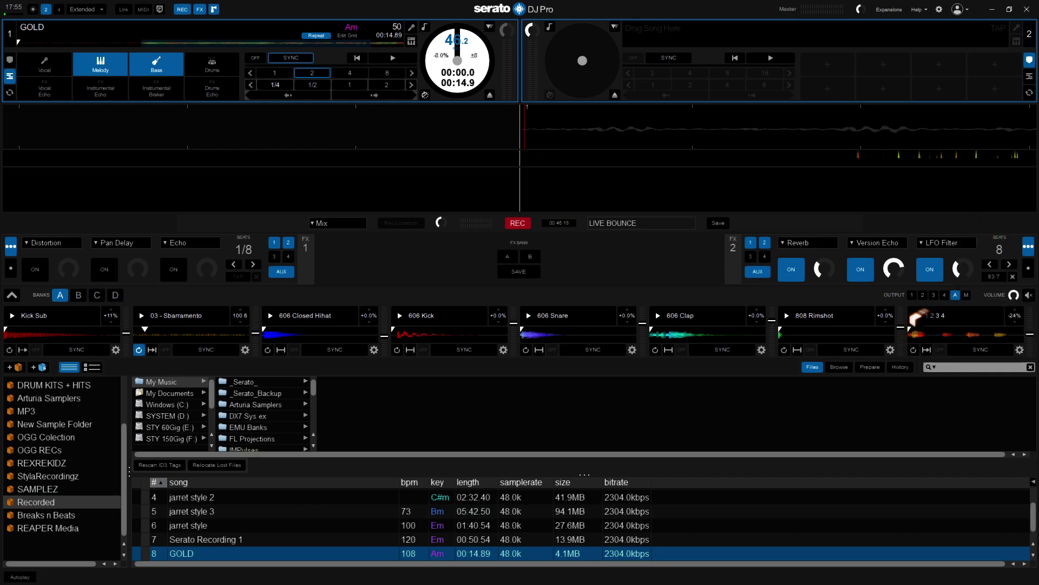
{"action": "left_click", "coordinate": [927, 349]}
{"action": "left_click", "coordinate": [915, 315]}
{"action": "left_click", "coordinate": [926, 349]}
{"action": "left_click", "coordinate": [915, 320]}
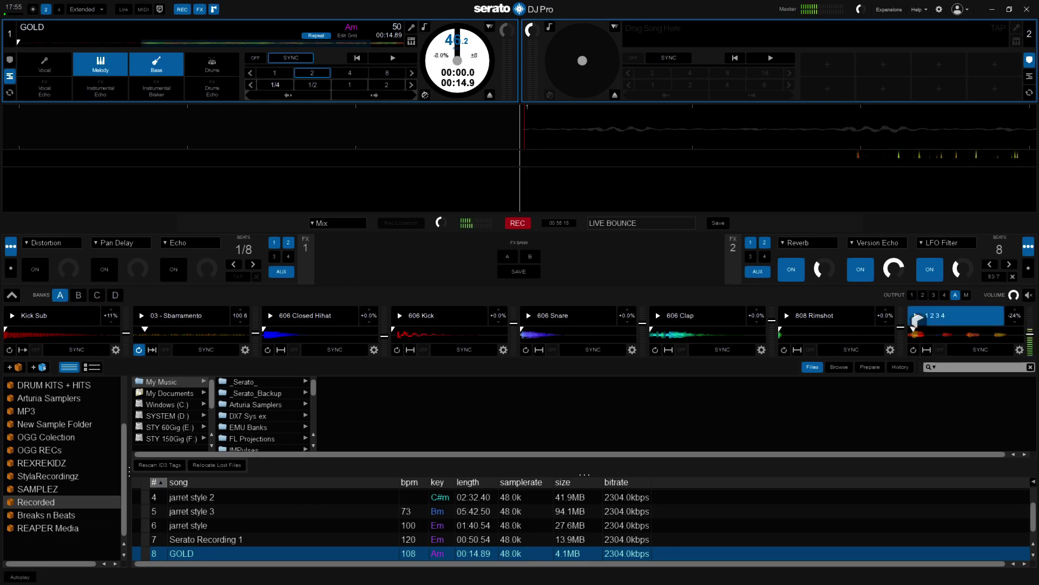
{"action": "left_click", "coordinate": [915, 318]}
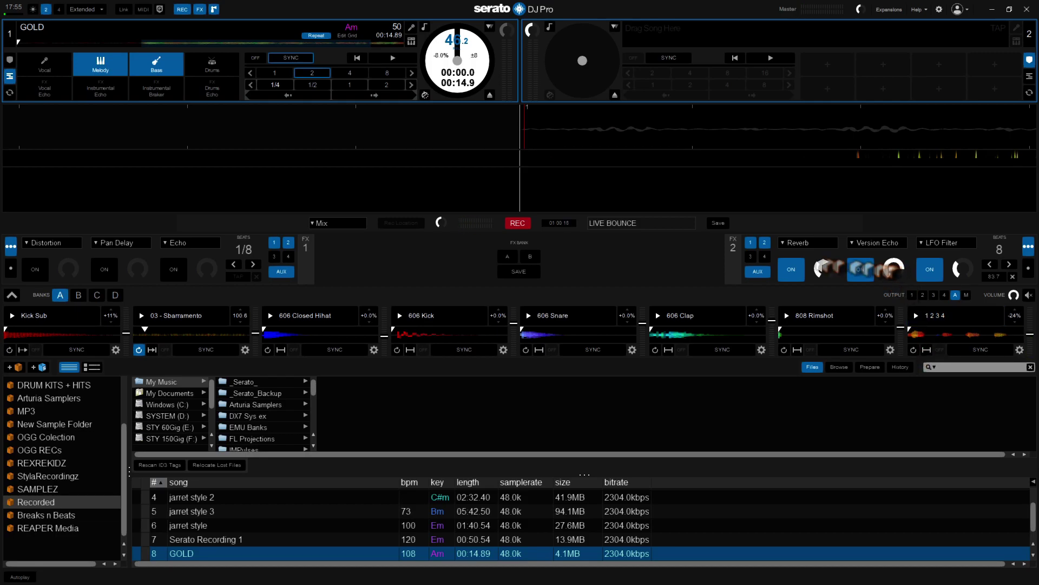
Step: Turn on Echo in FX 1 with a high amount and trigger the 1 2 3 4 sample at -30% pitch
{"action": "left_click", "coordinate": [173, 269]}
{"action": "left_click_drag", "start_coordinate": [206, 268], "coordinate": [213, 211]}
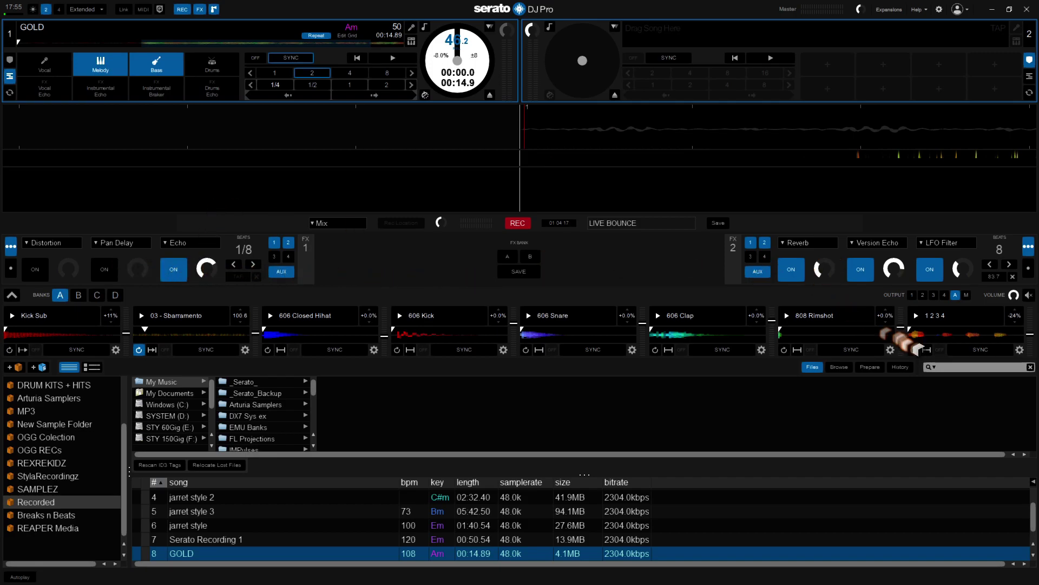
{"action": "left_click_drag", "start_coordinate": [1013, 317], "coordinate": [1004, 366]}
{"action": "left_click", "coordinate": [914, 316]}
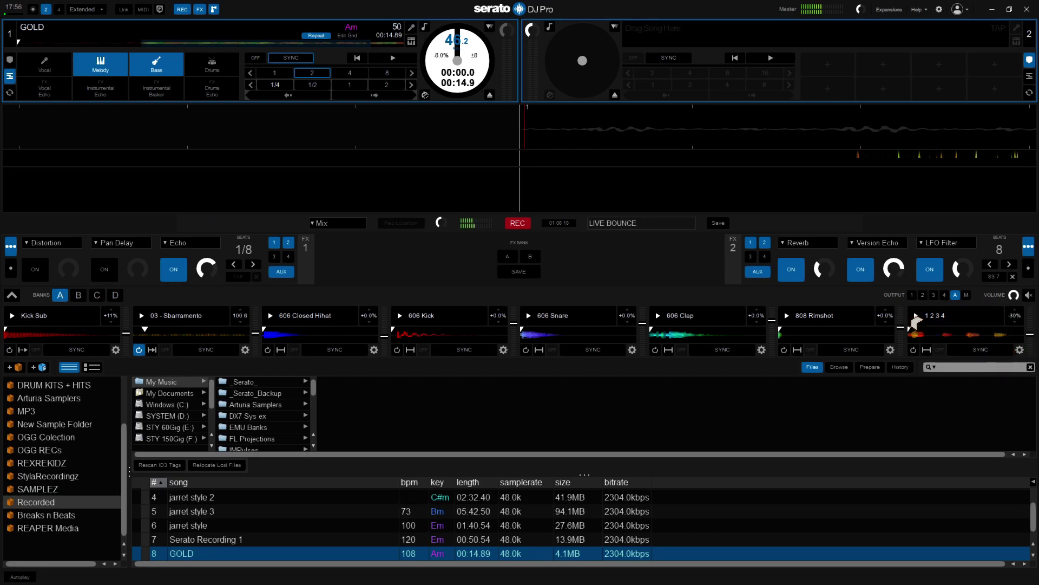
{"action": "left_click", "coordinate": [913, 321]}
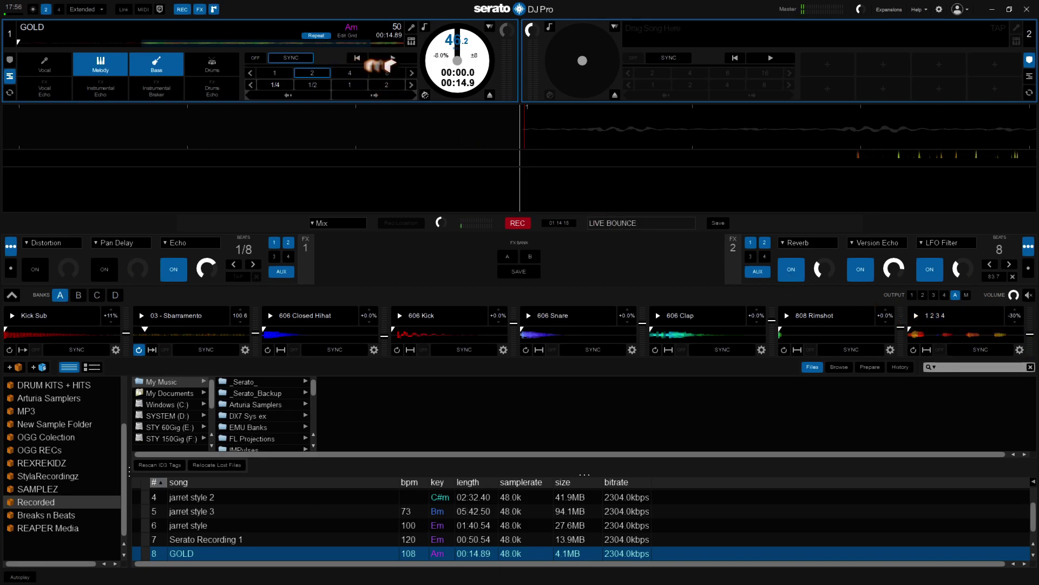
Step: Start playing GOLD on deck 1 and remove the deck from both FX 1 and FX 2
{"action": "left_click", "coordinate": [392, 59]}
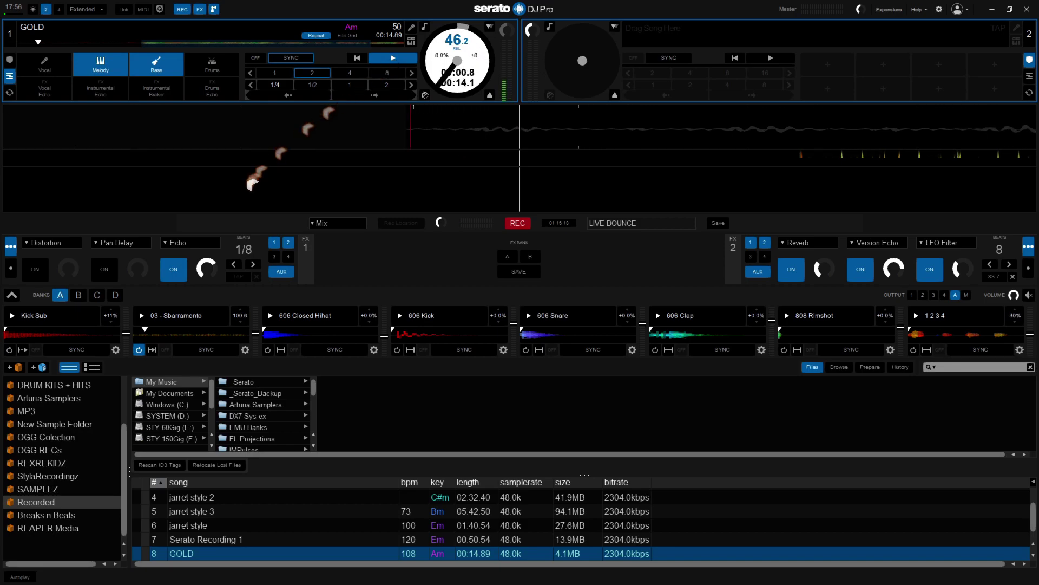
{"action": "left_click", "coordinate": [274, 244]}
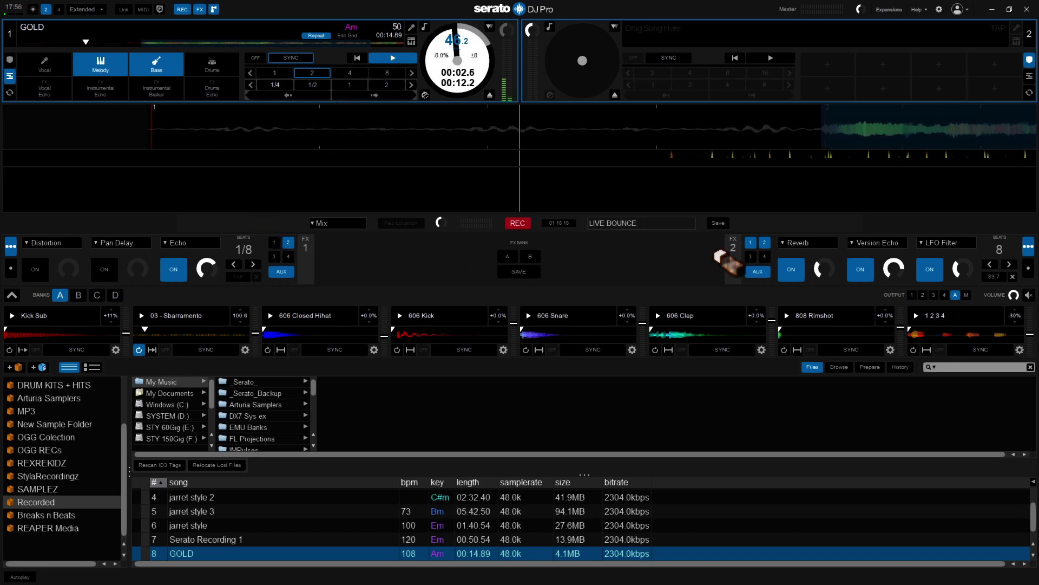
{"action": "left_click", "coordinate": [750, 243]}
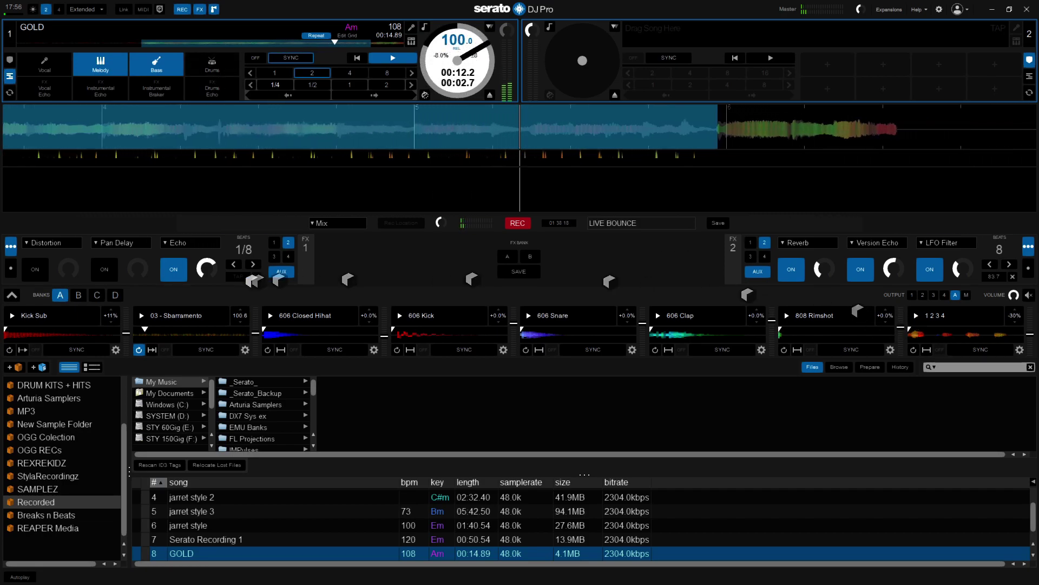
Step: Trigger the Kick Sub sample over the playing GOLD track
{"action": "left_click", "coordinate": [13, 317]}
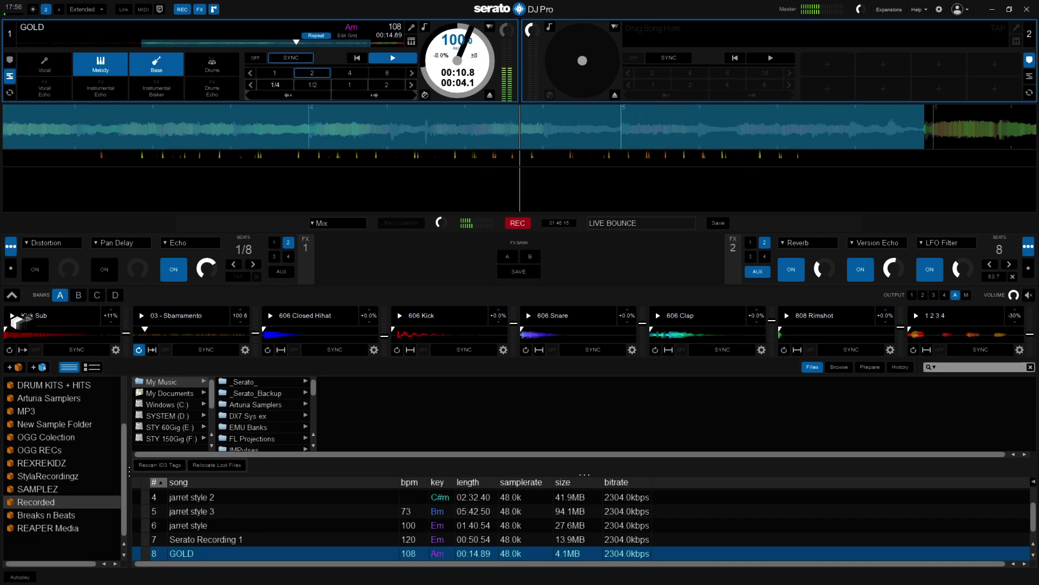
{"action": "left_click", "coordinate": [17, 323]}
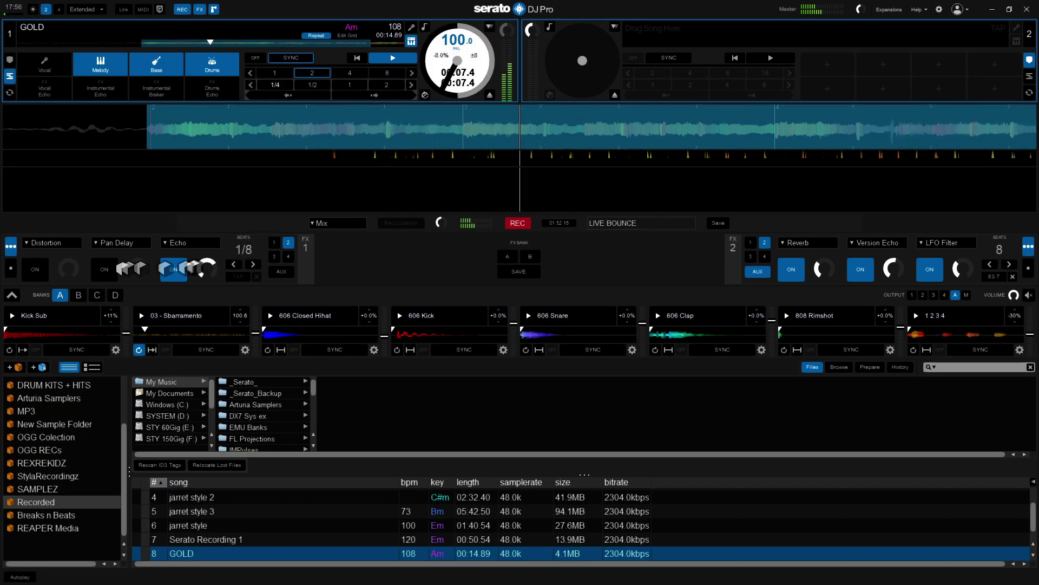
Step: Apply FX 1 to deck 1 with Distortion on at a moderate amount and Echo off
{"action": "left_click", "coordinate": [36, 271]}
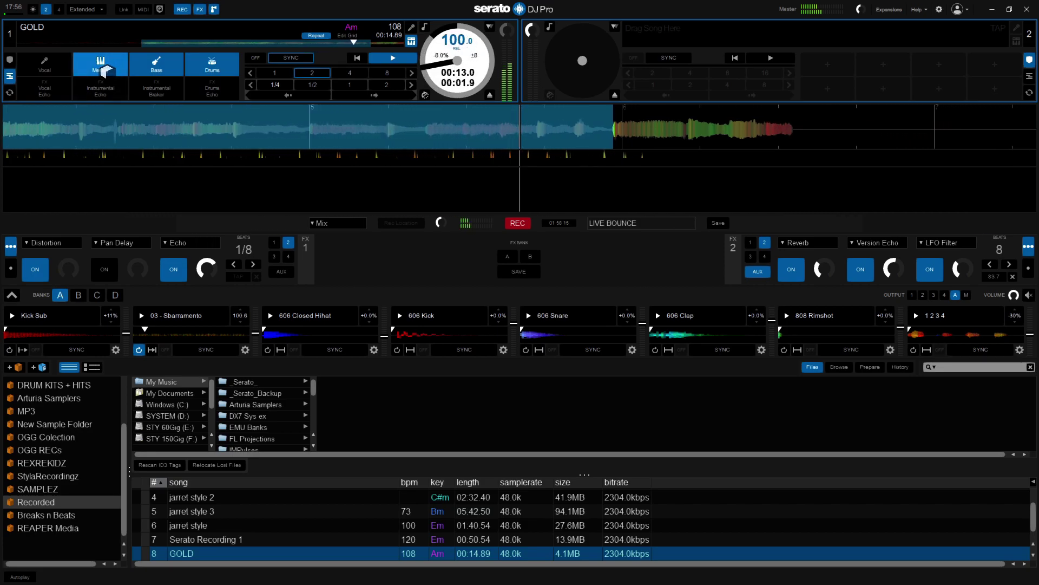
{"action": "mouse_move", "coordinate": [66, 276]}
{"action": "left_mouse_down"}
{"action": "mouse_move", "coordinate": [70, 252]}
{"action": "mouse_move", "coordinate": [70, 295]}
{"action": "left_mouse_up"}
{"action": "left_click", "coordinate": [274, 242]}
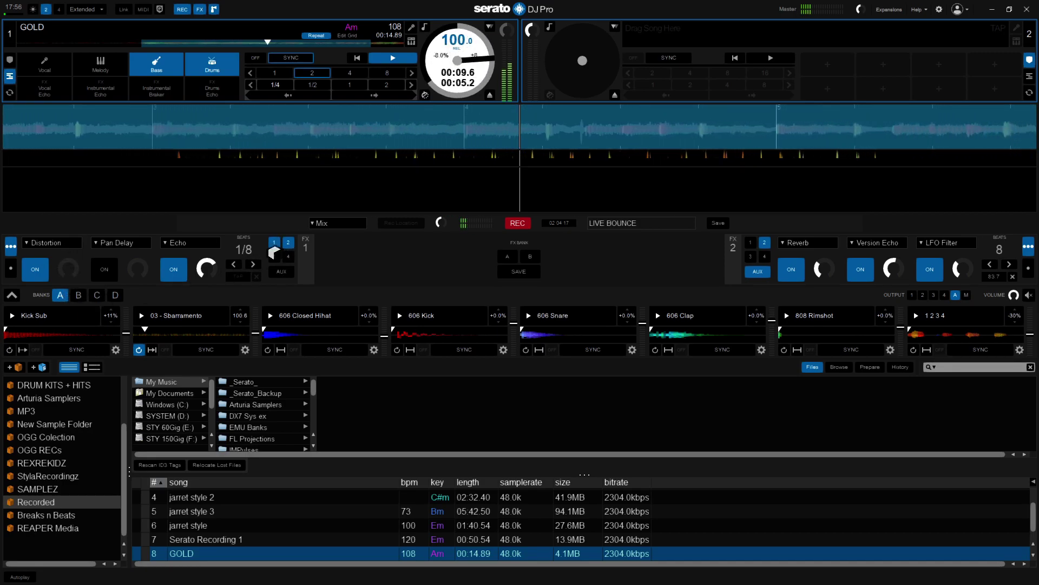
{"action": "left_click", "coordinate": [169, 273]}
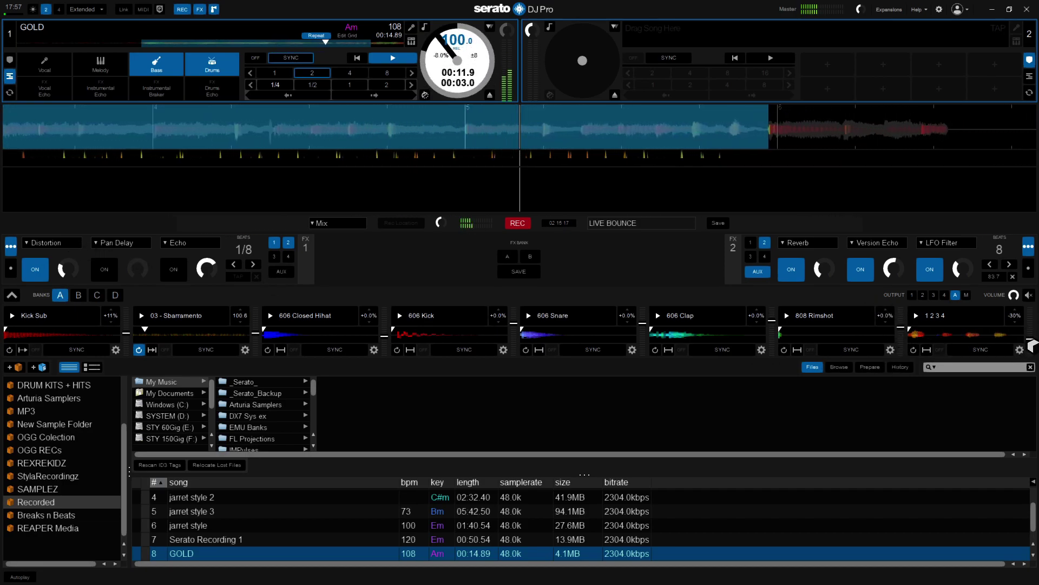
Step: Enable repeat for the 1 2 3 4 sample and turn on Echo and Pan Delay in FX 1
{"action": "left_click", "coordinate": [913, 349]}
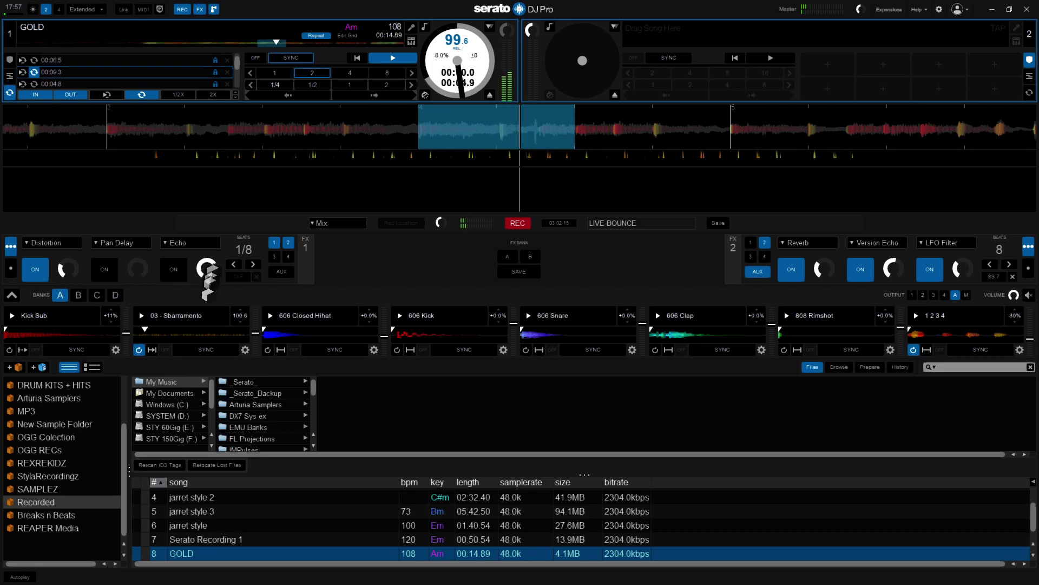
{"action": "left_click", "coordinate": [178, 276]}
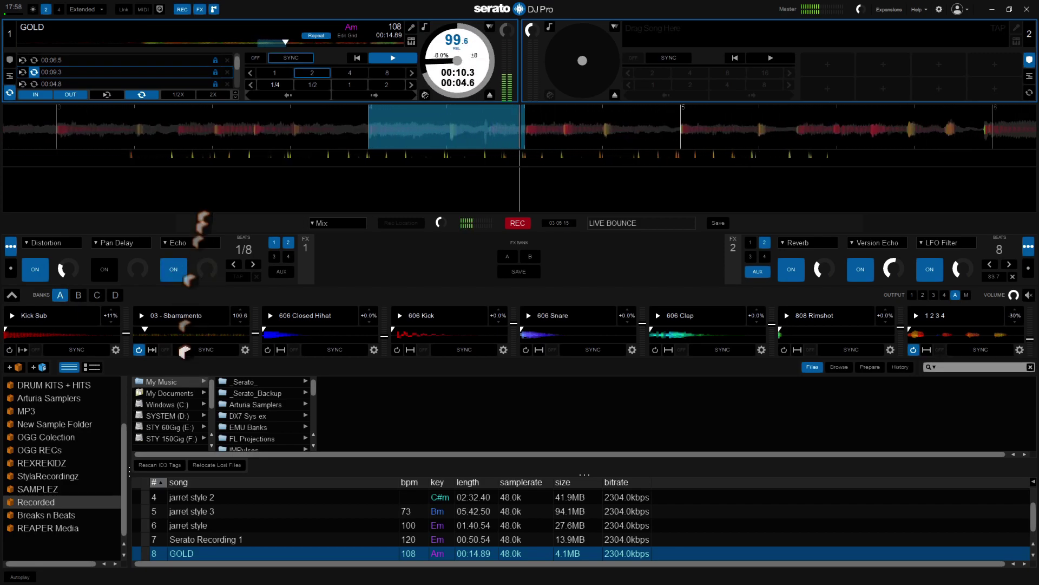
{"action": "left_click", "coordinate": [106, 273]}
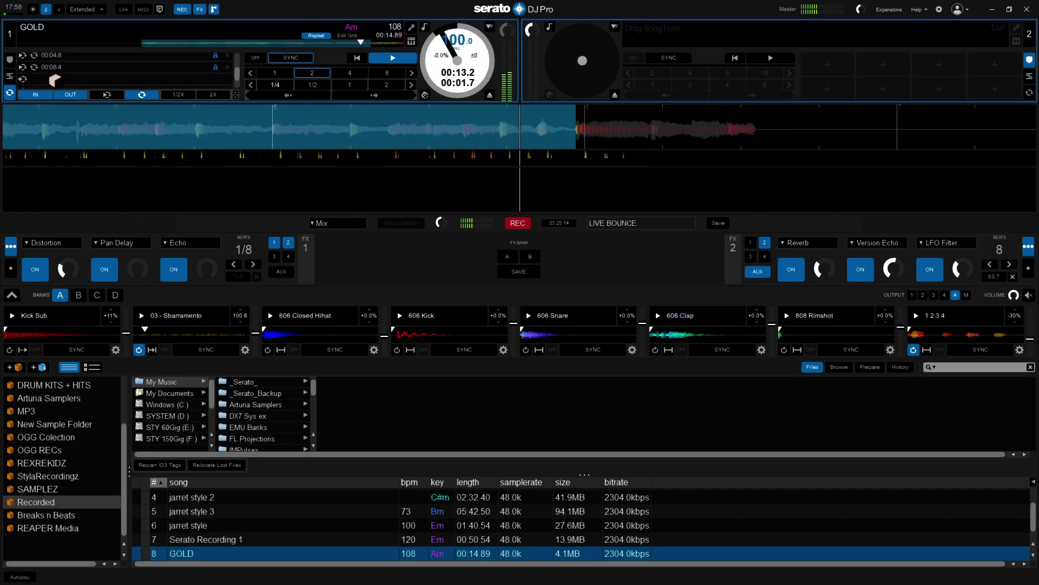
{"action": "left_click", "coordinate": [750, 243]}
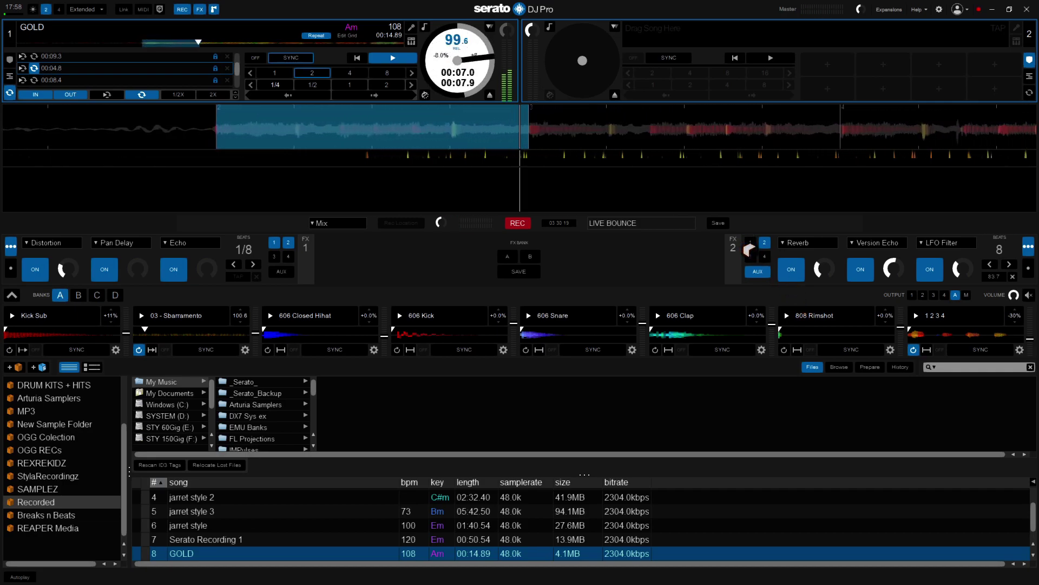
Step: Switch GOLD to its saved loop at 00:09.3 and trigger the 1 2 3 4 sample over it
{"action": "left_click", "coordinate": [32, 56]}
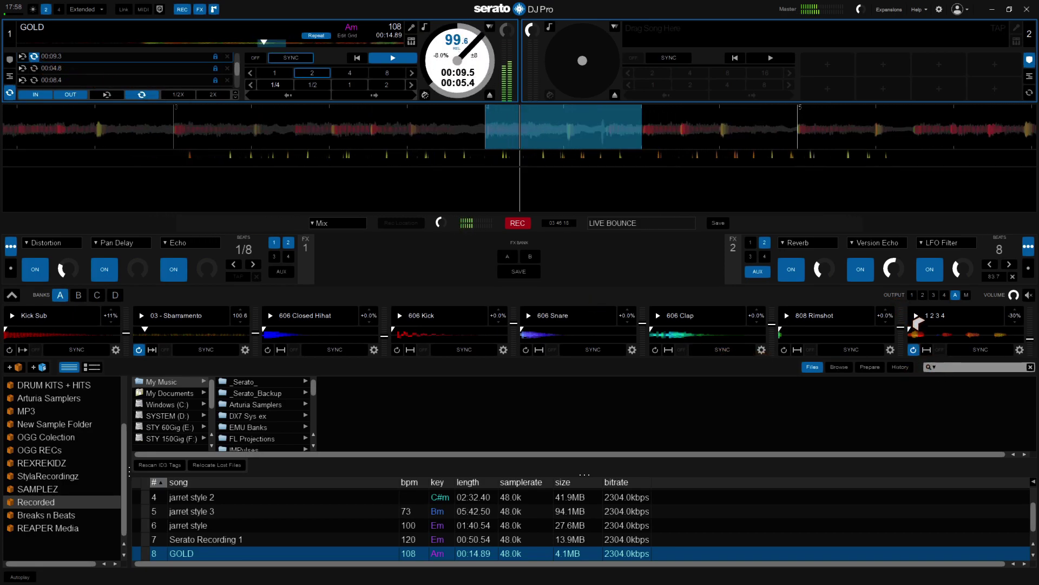
{"action": "left_click", "coordinate": [915, 322]}
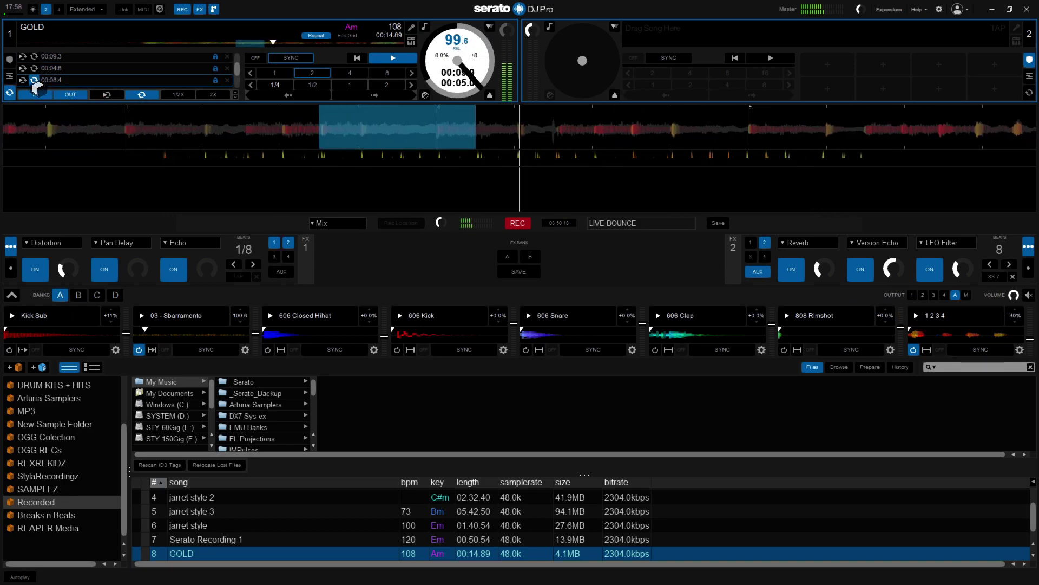
{"action": "left_click", "coordinate": [34, 57]}
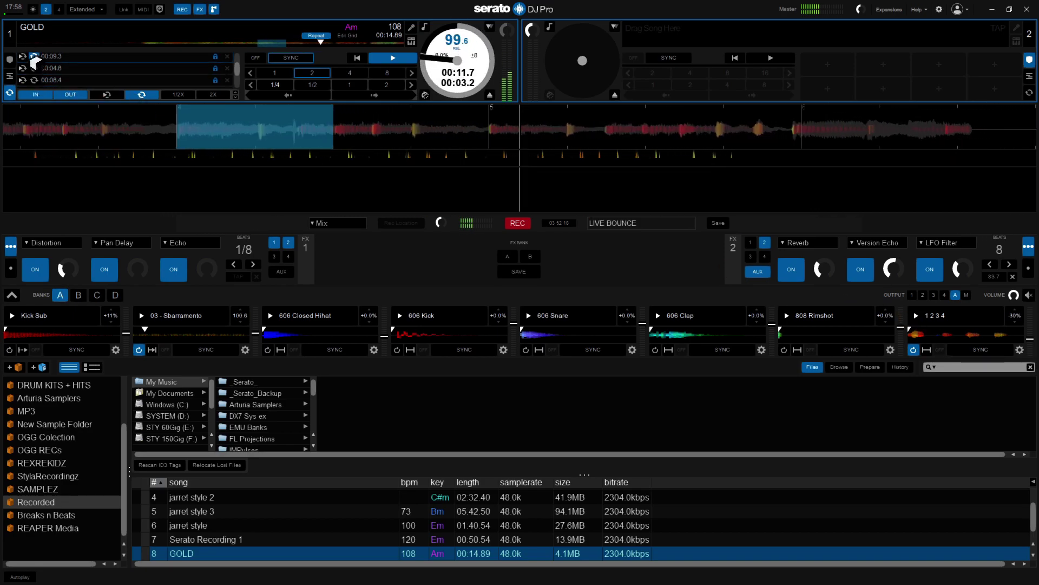
{"action": "scroll", "coordinate": [39, 75], "scroll_direction": "up", "scroll_amount": 2}
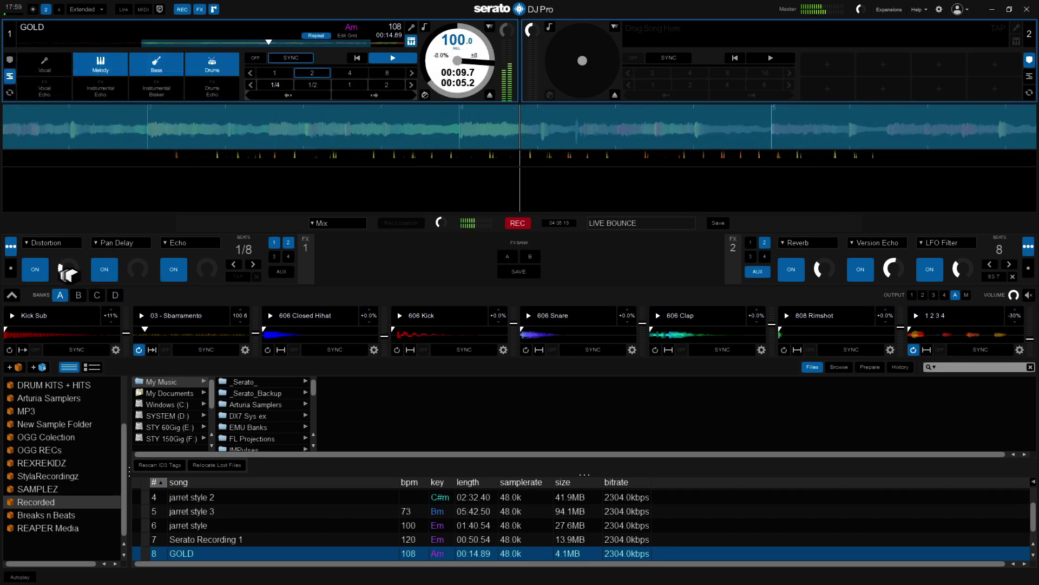
Step: Apply the Instrumental Braker stem effect to GOLD briefly and bring the stems back in
{"action": "left_click", "coordinate": [162, 67]}
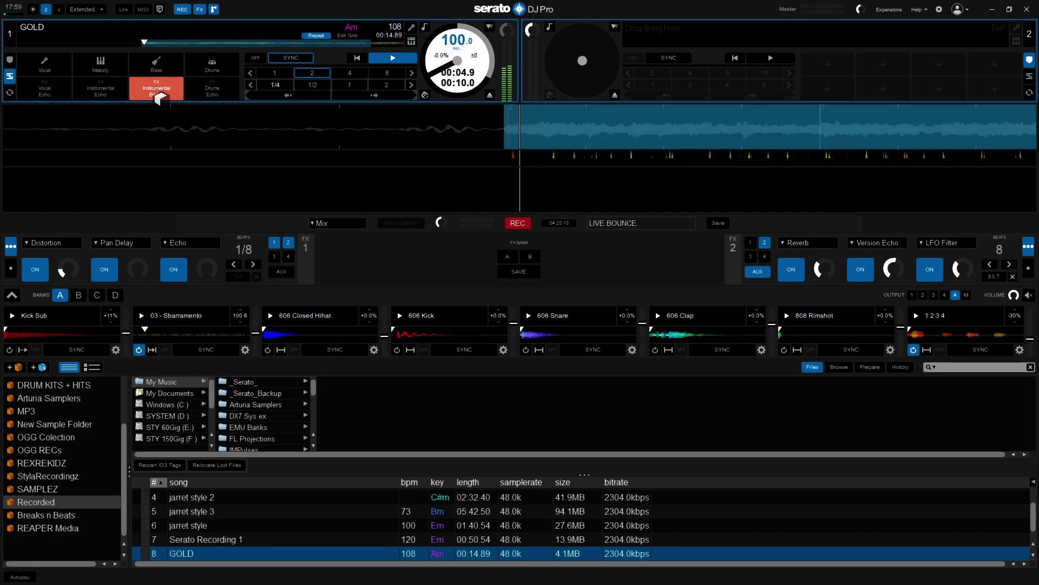
{"action": "left_click", "coordinate": [158, 97]}
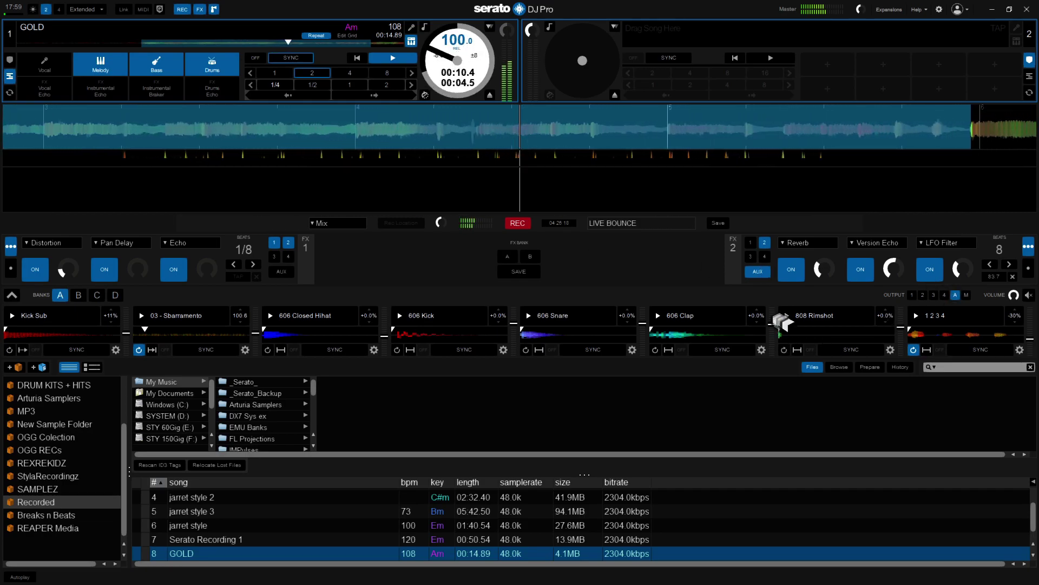
Step: Trigger the 808 Rimshot and the 606 Kick samples over the looping GOLD track
{"action": "left_click", "coordinate": [786, 318]}
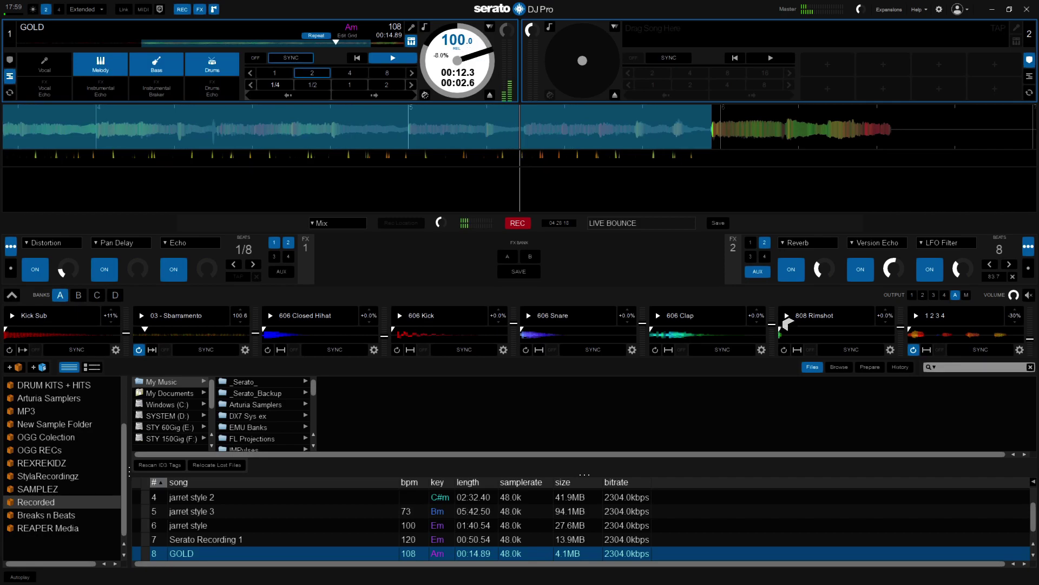
{"action": "left_click", "coordinate": [786, 320]}
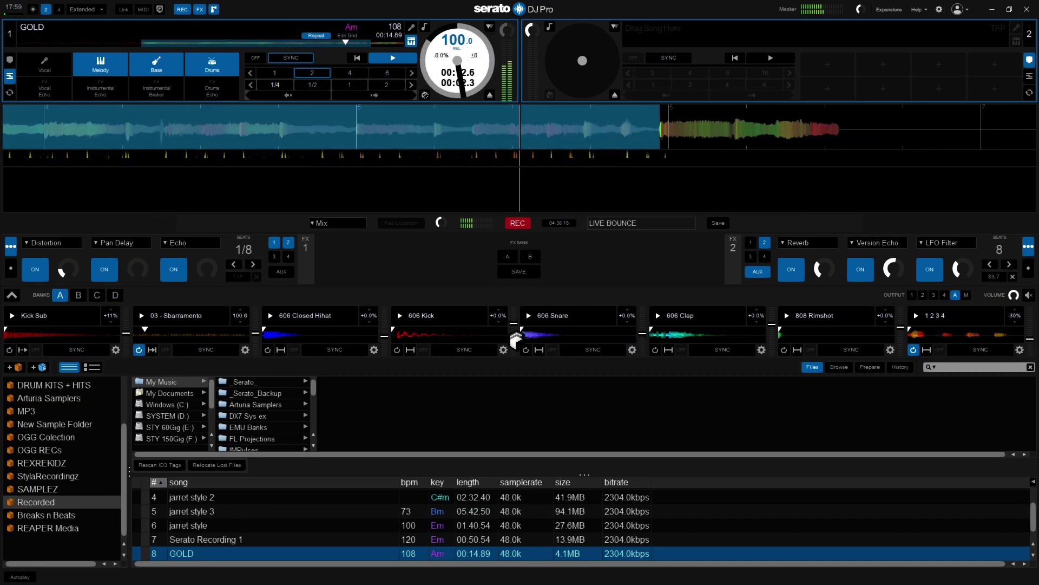
{"action": "left_click", "coordinate": [401, 318]}
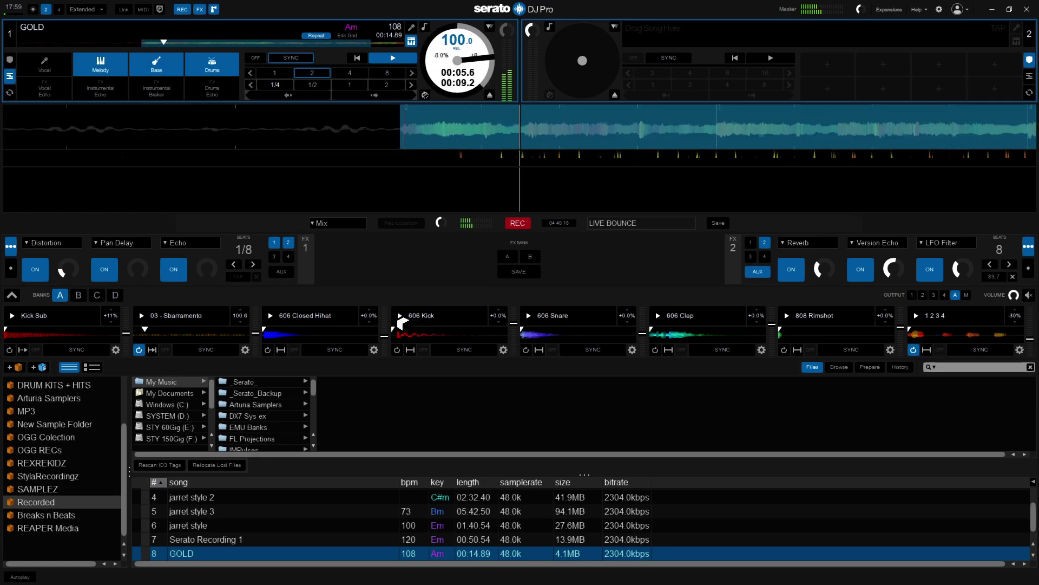
{"action": "left_click", "coordinate": [401, 323]}
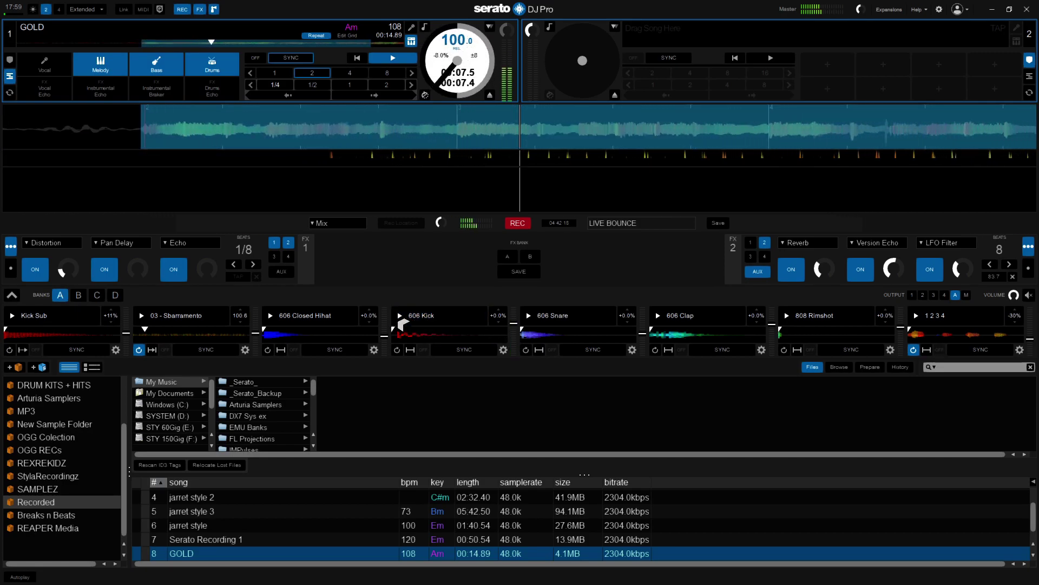
Step: Trigger the 606 Kick sample repeatedly over the looping GOLD track
{"action": "left_click", "coordinate": [401, 324]}
{"action": "left_click", "coordinate": [401, 323]}
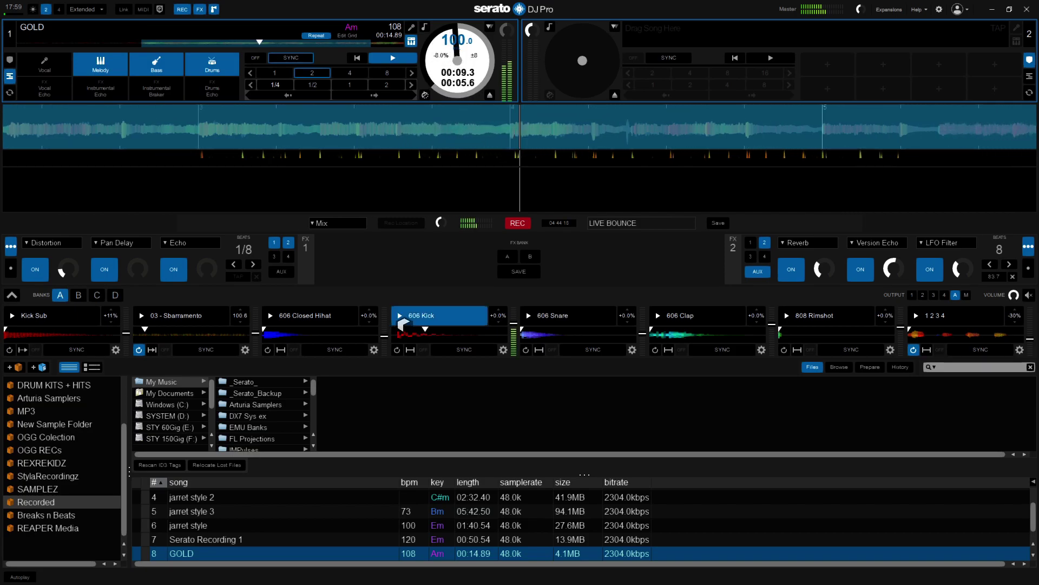
{"action": "left_click", "coordinate": [401, 323]}
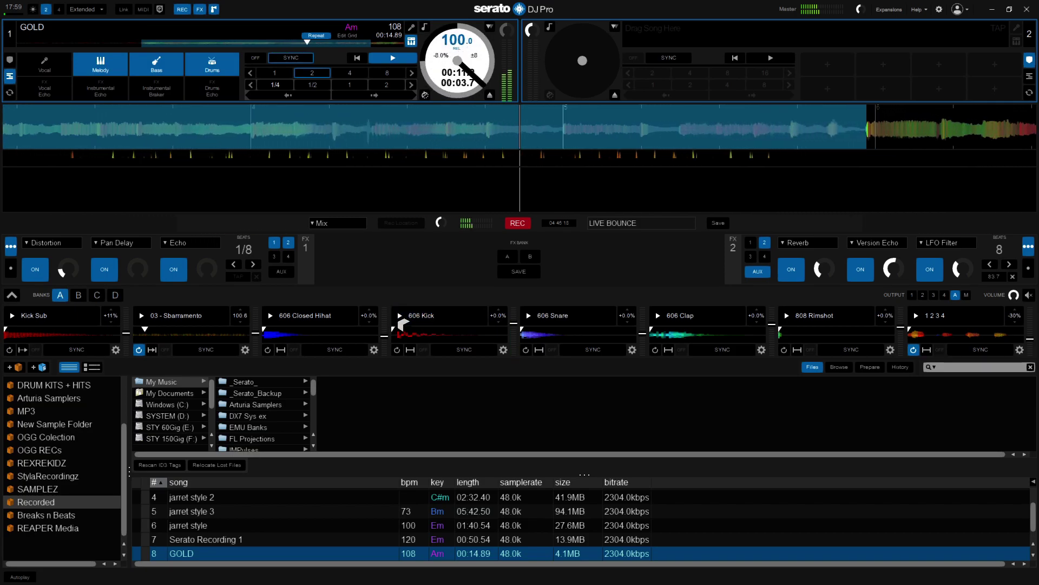
{"action": "left_click", "coordinate": [401, 324]}
{"action": "left_click", "coordinate": [401, 323]}
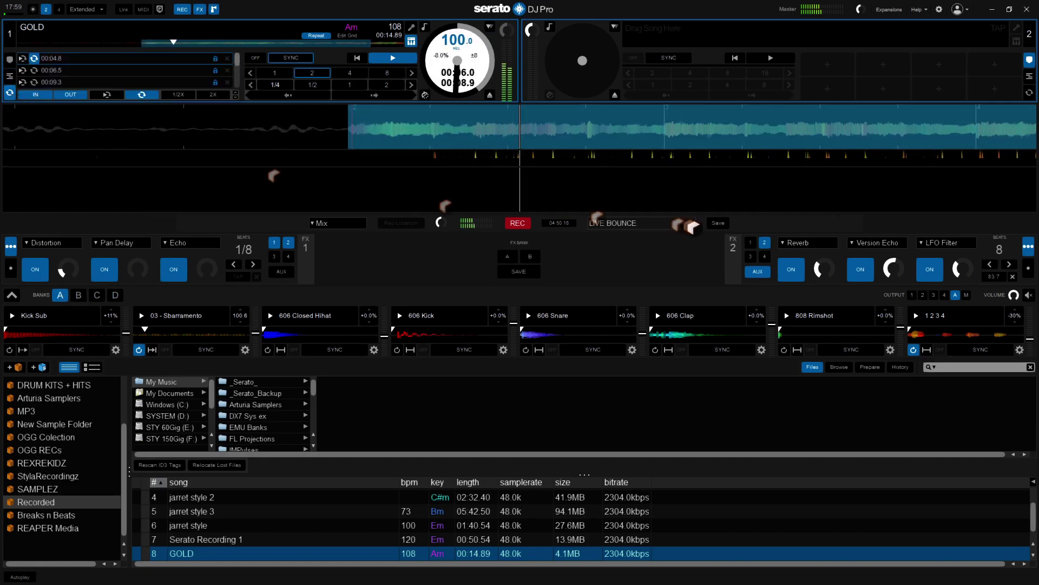
Step: Turn the Version Echo, Reverb and LFO Filter amounts down in FX 2
{"action": "left_click_drag", "start_coordinate": [888, 288], "coordinate": [883, 347]}
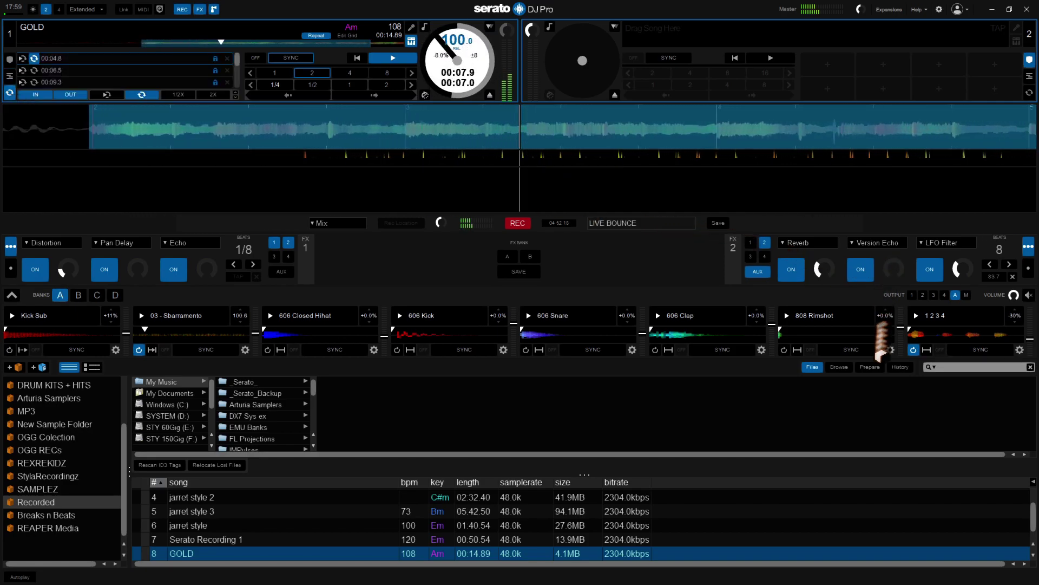
{"action": "left_click_drag", "start_coordinate": [824, 272], "coordinate": [829, 290]}
{"action": "left_click_drag", "start_coordinate": [962, 273], "coordinate": [960, 286]}
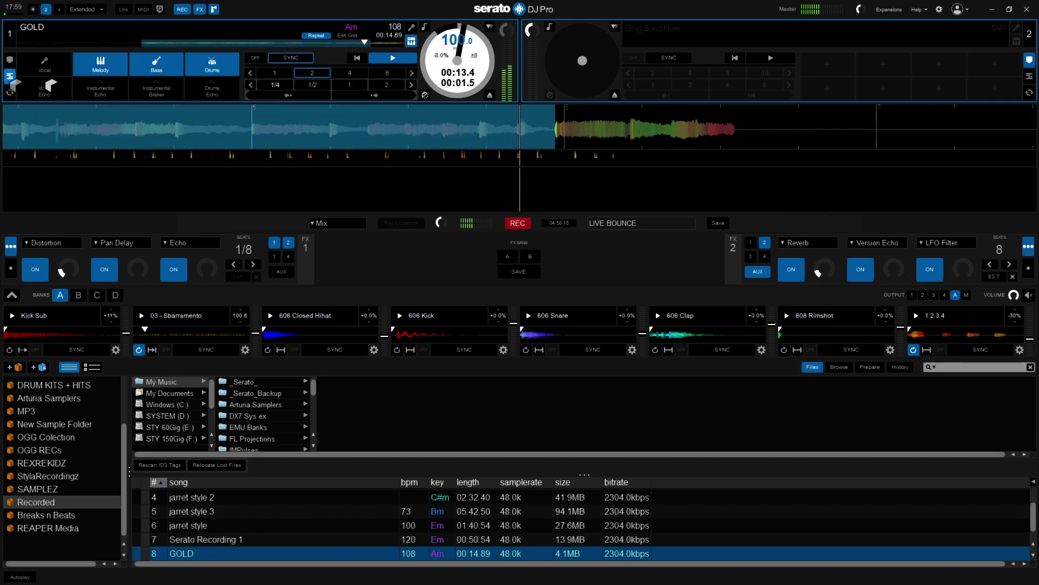
Step: Mute GOLD's Melody stem so only its Bass and Drums stems play in the loop
{"action": "left_click", "coordinate": [145, 43]}
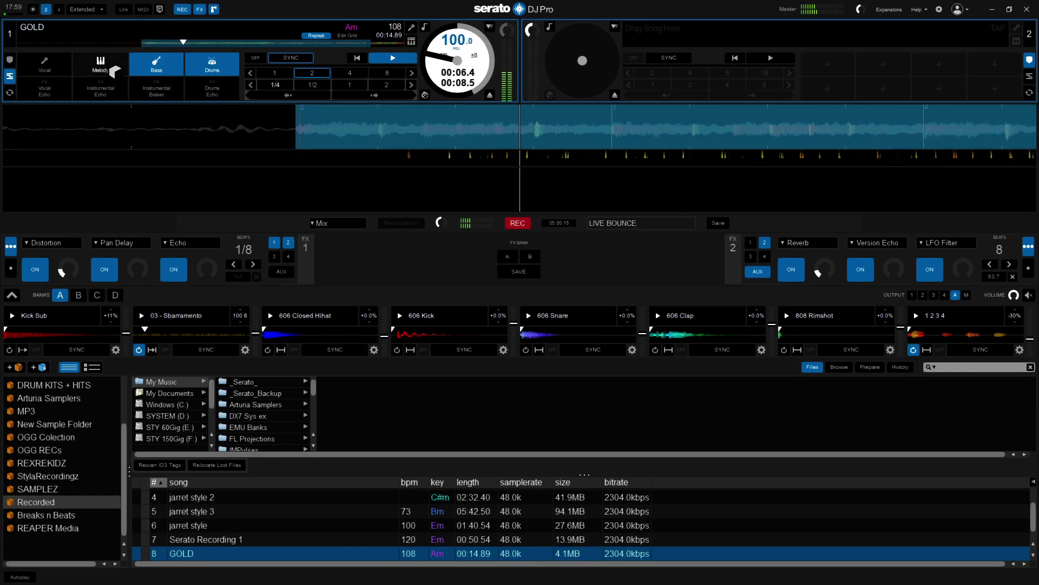
{"action": "left_click", "coordinate": [100, 64]}
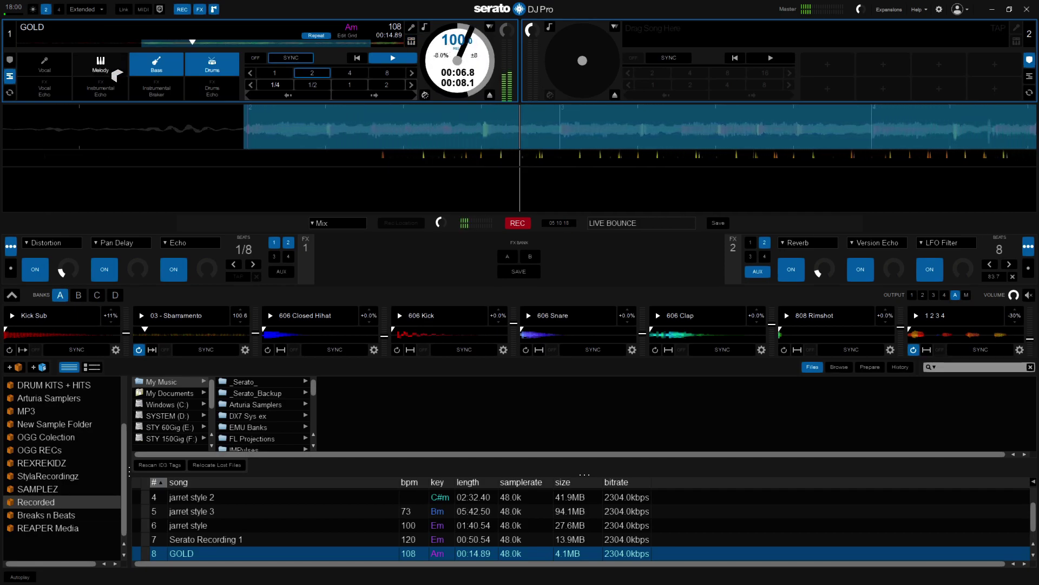
{"action": "left_click", "coordinate": [114, 72]}
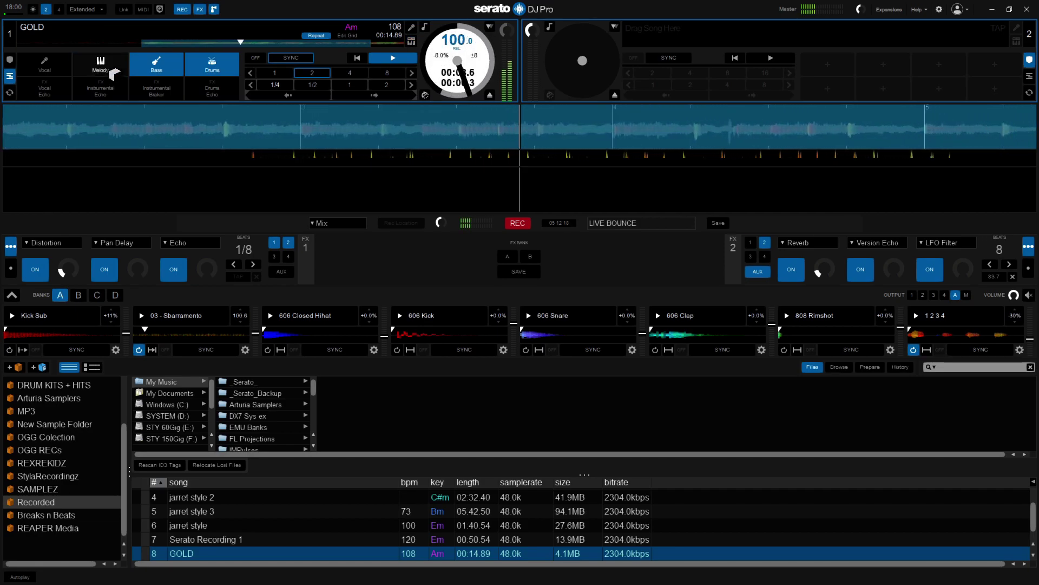
{"action": "left_click", "coordinate": [114, 72]}
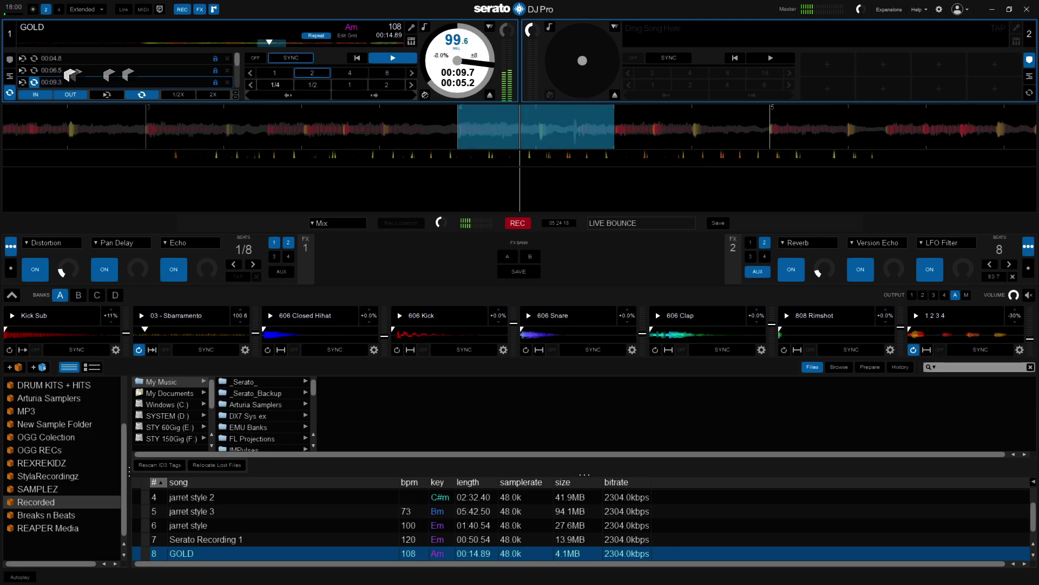
Step: Switch GOLD through its saved loops to the one at 00:04.8 and re-enter that loop
{"action": "left_click", "coordinate": [33, 59]}
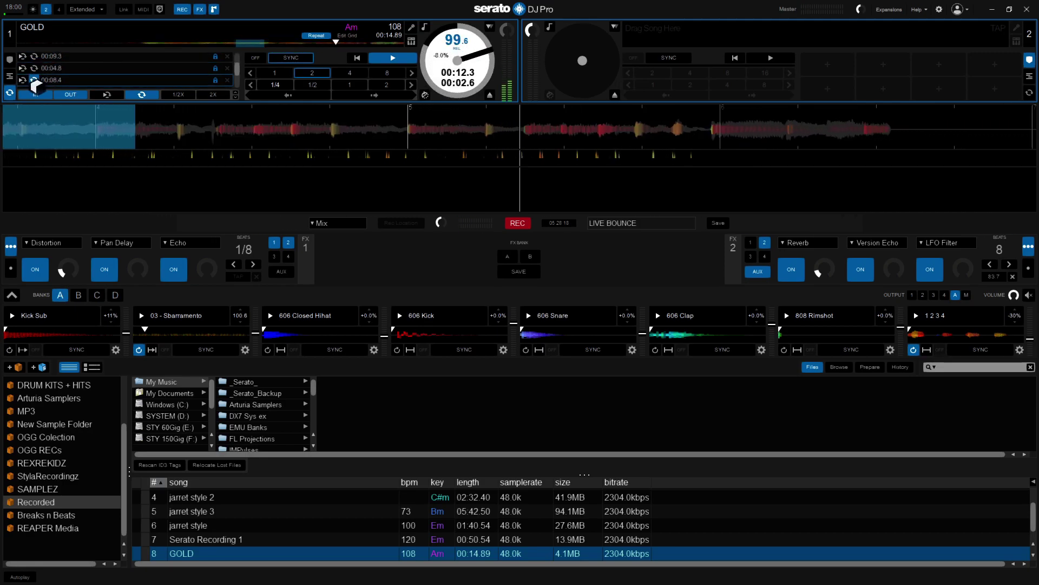
{"action": "left_click", "coordinate": [51, 60]}
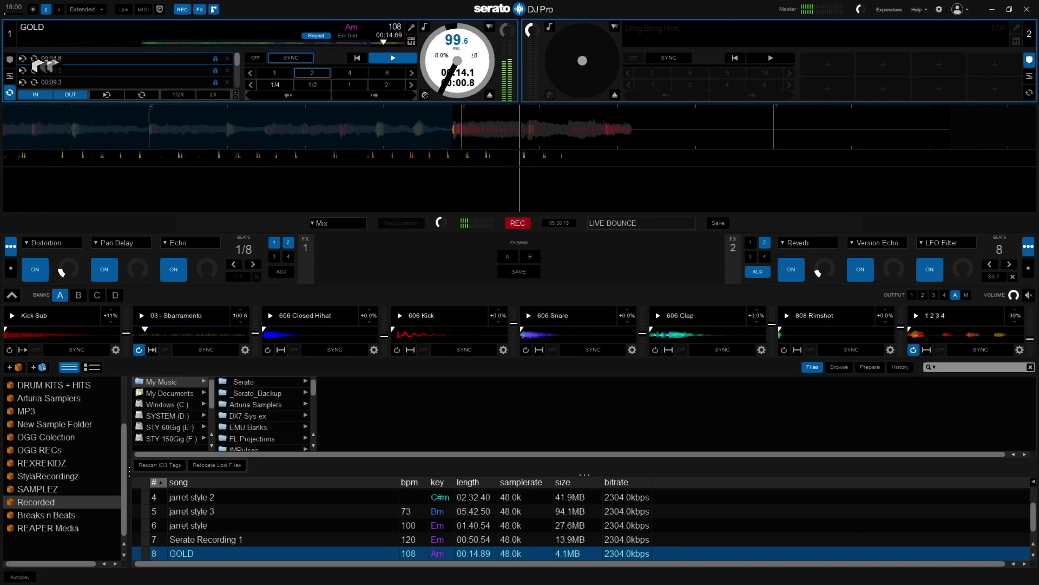
{"action": "left_click", "coordinate": [108, 97]}
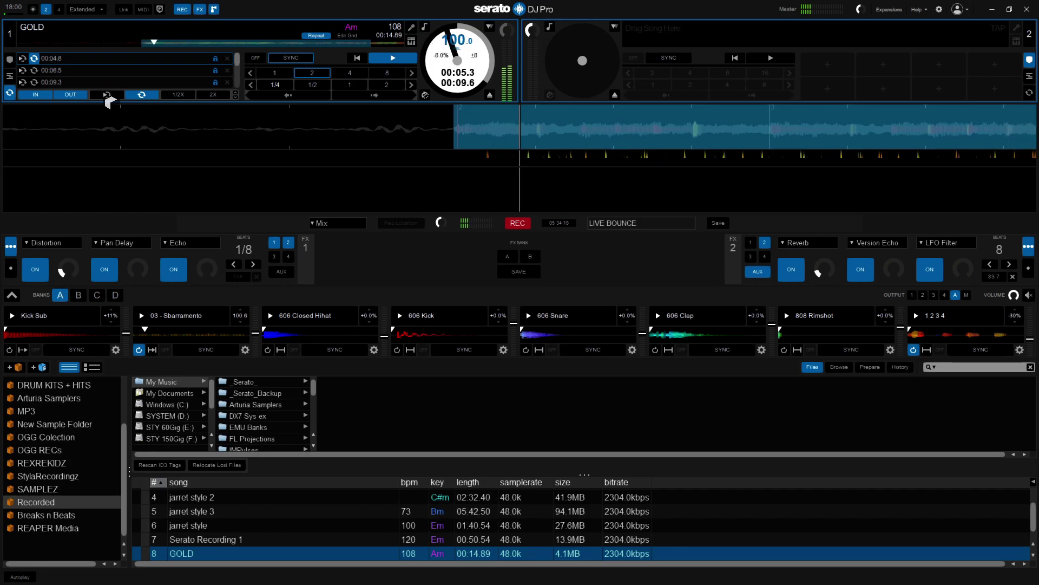